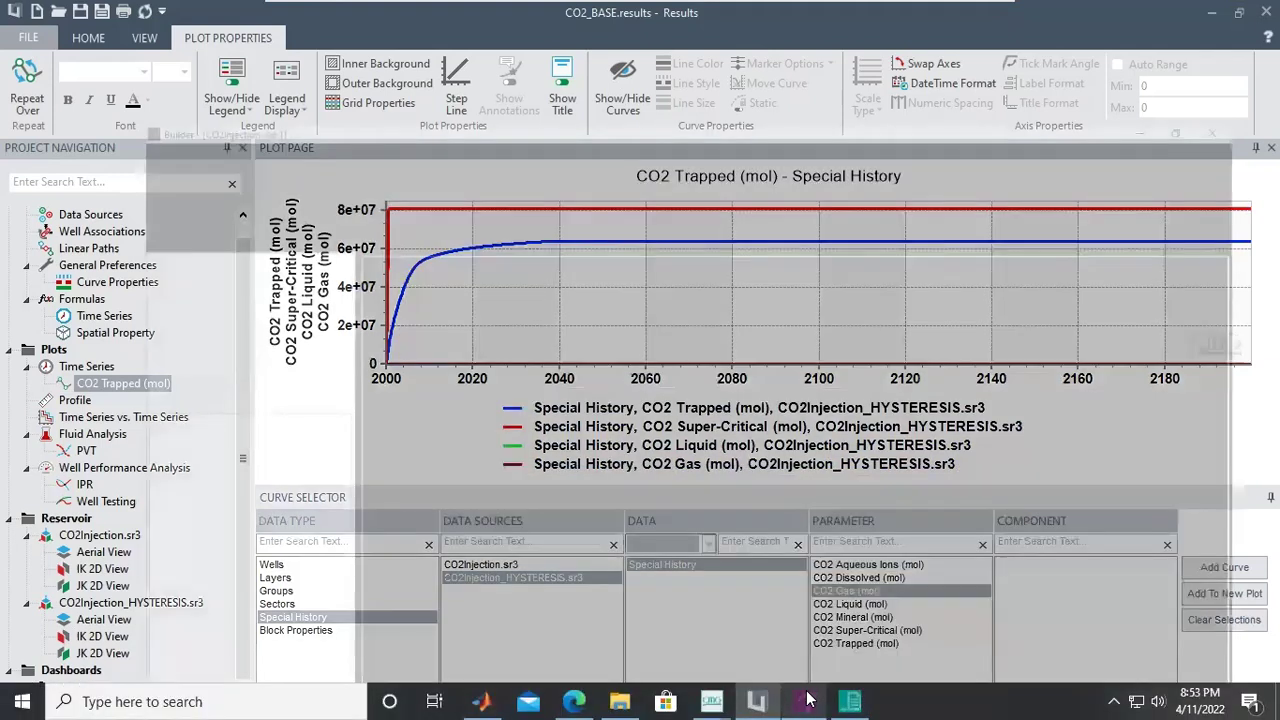
Bring the CO2Injection model to the front and list its I/O Control settings, including Titles And Case ID.
left_click(808, 699)
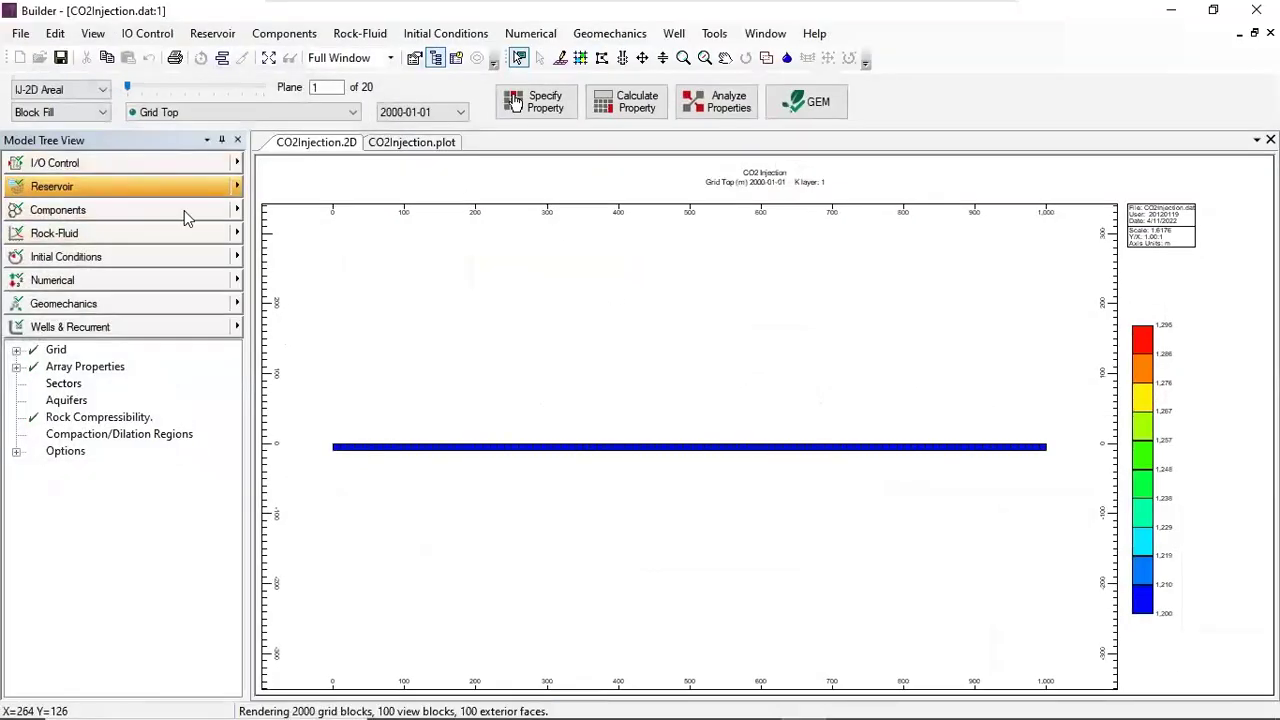
left_click(20, 33)
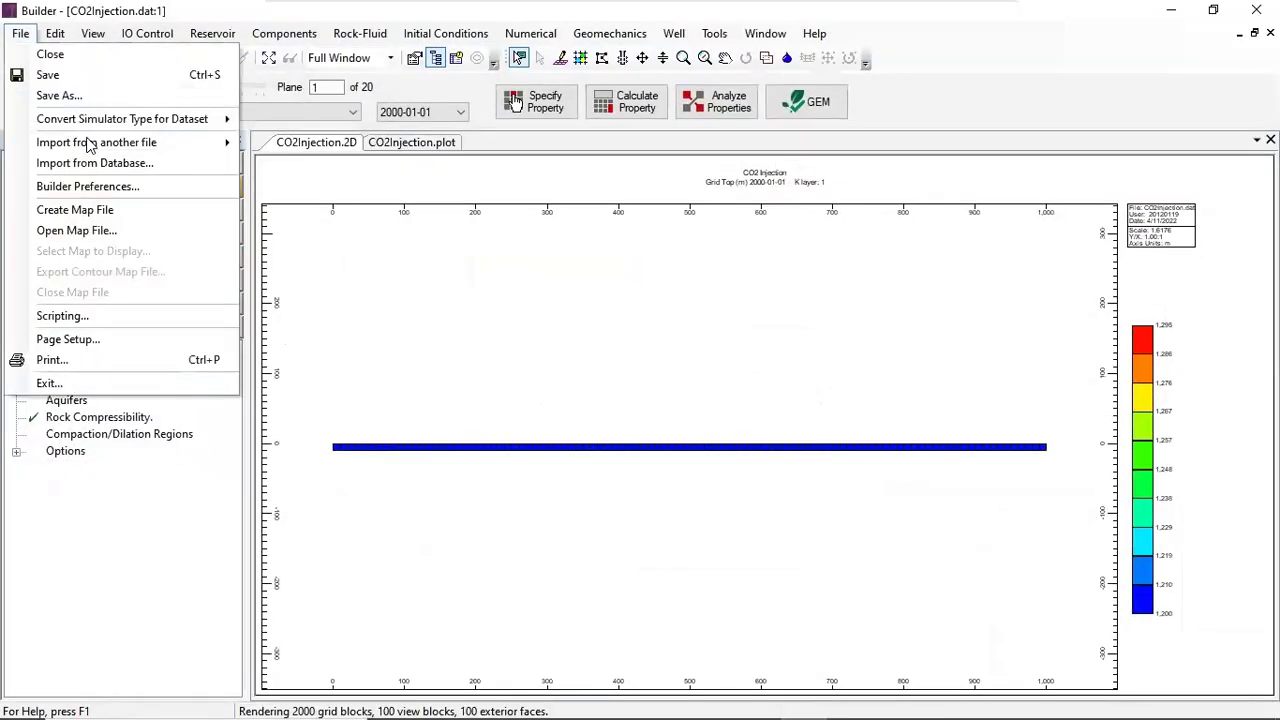
left_click(523, 378)
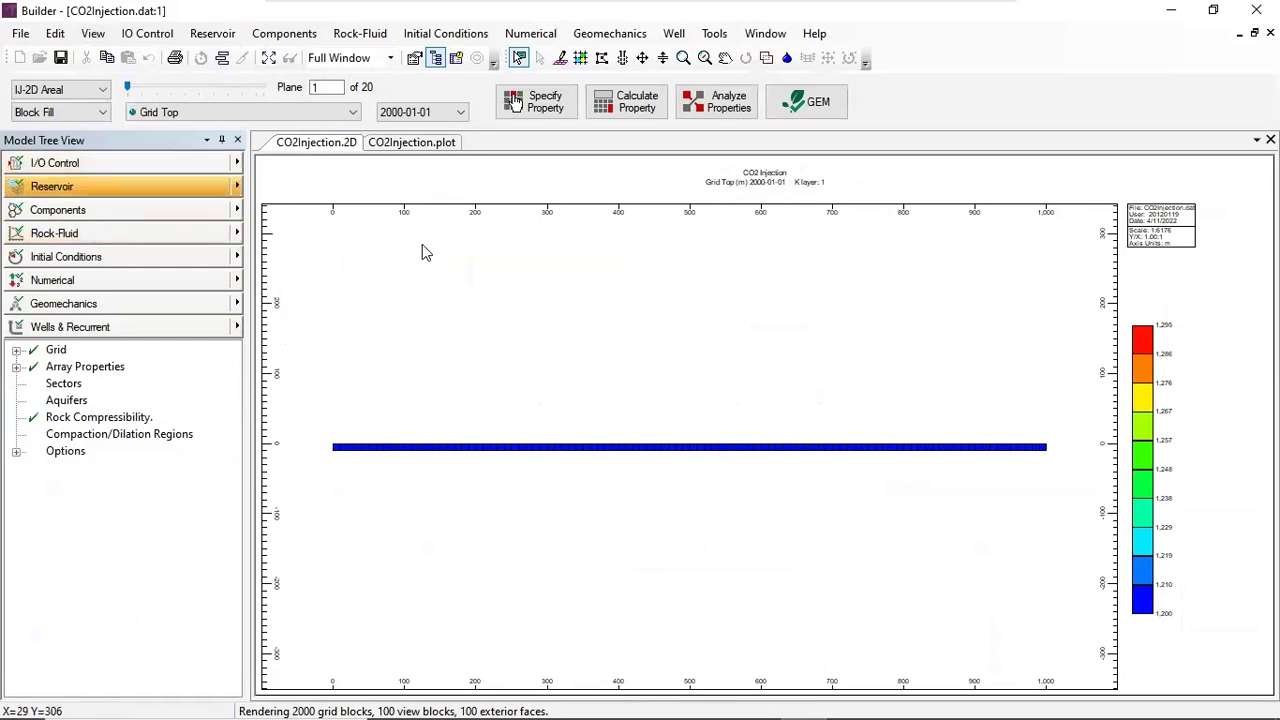
left_click(105, 163)
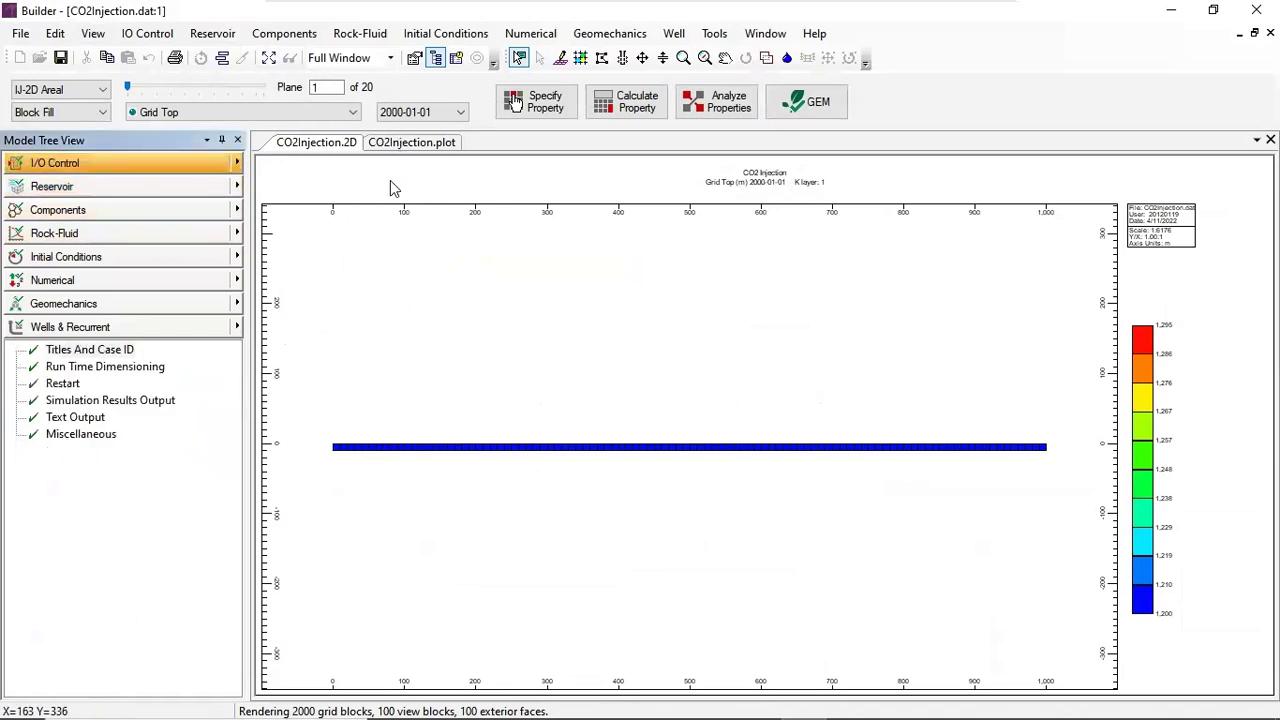
left_click(236, 164)
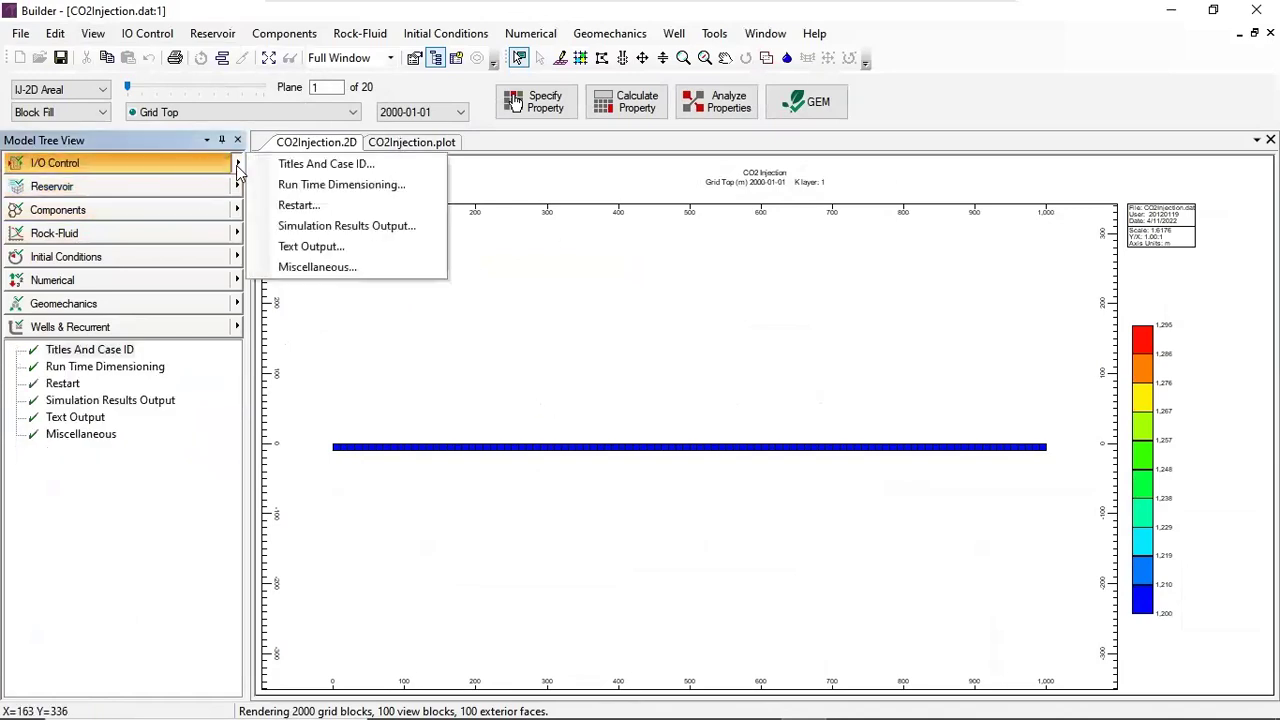
In Titles And Case ID, append '_Base + Hysterasis' to the 'CO2 Injection' title.
left_click(349, 165)
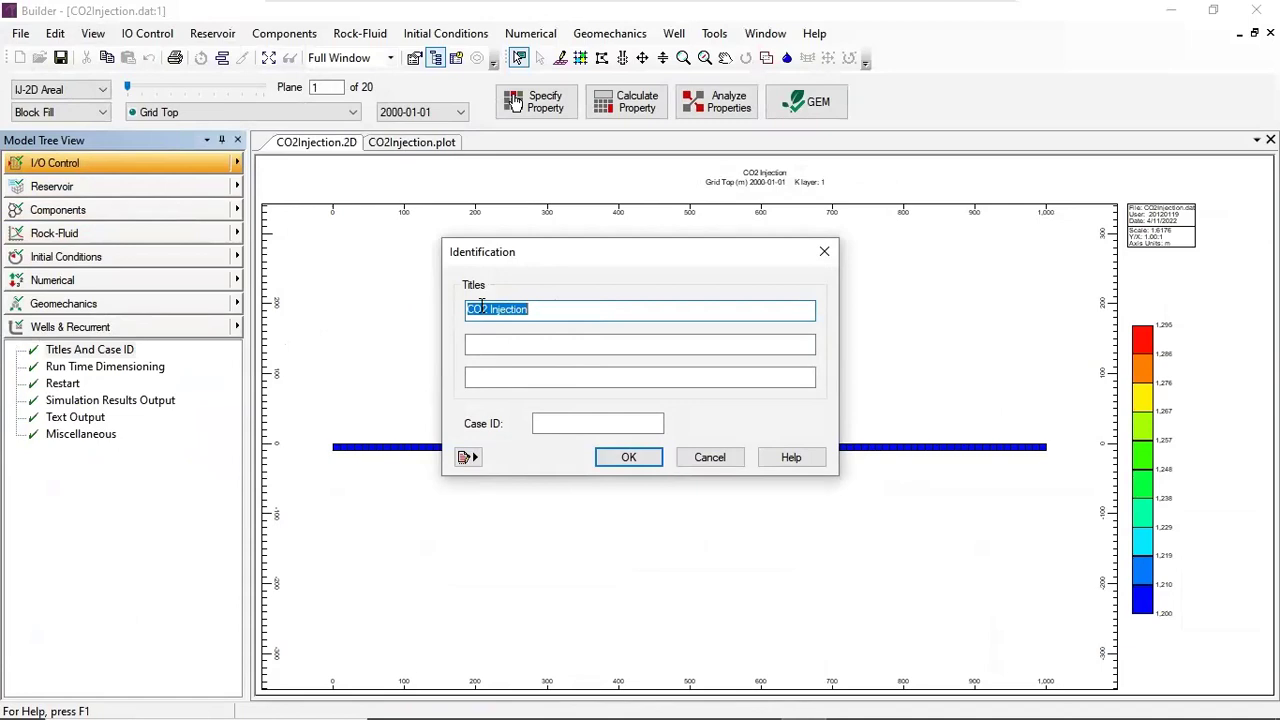
key("End")
type("_Base")
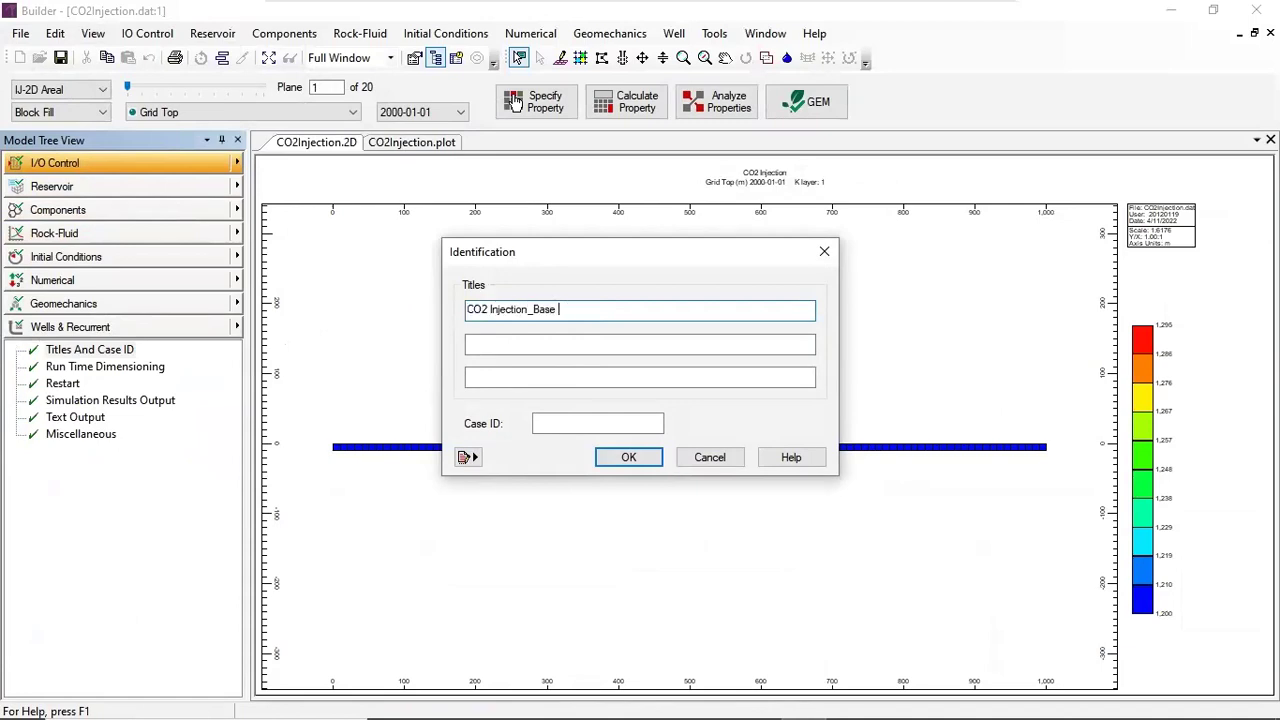
type(" + H")
type("ystera")
type("sis")
Close Identification, move to the Rock-Fluid section, and check Rock Fluid Options without changes.
left_click(824, 253)
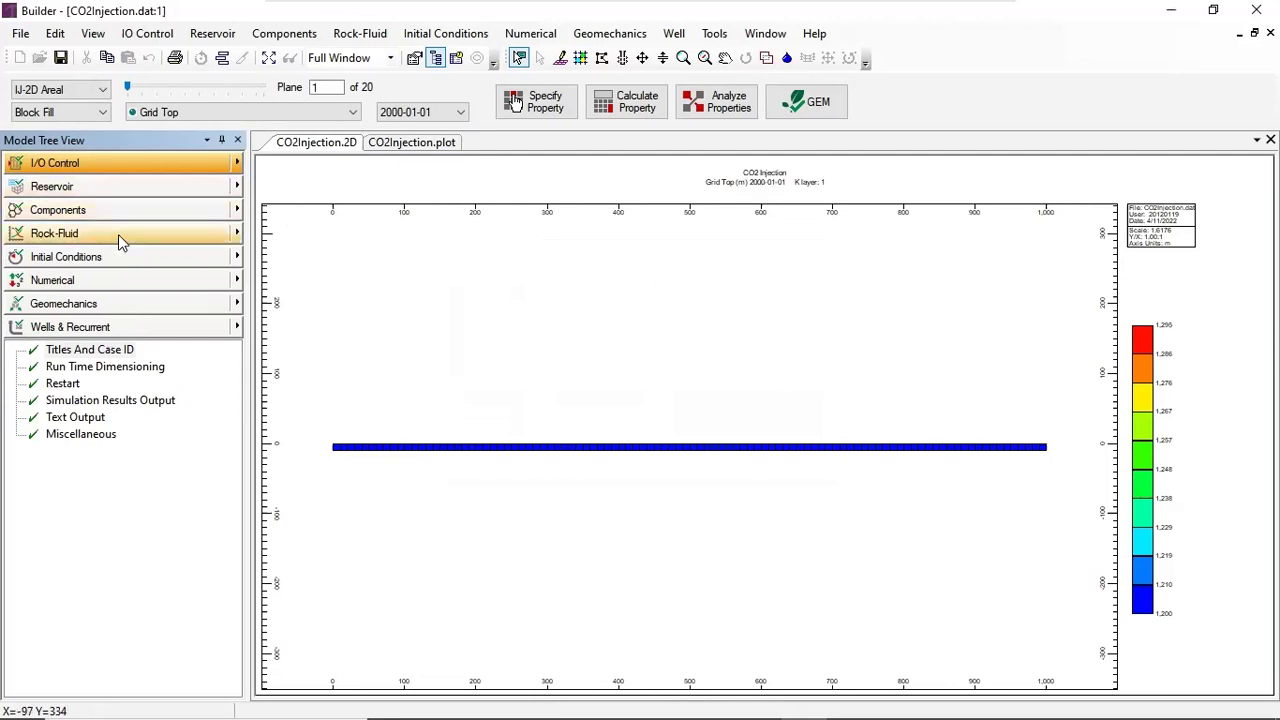
left_click(238, 236)
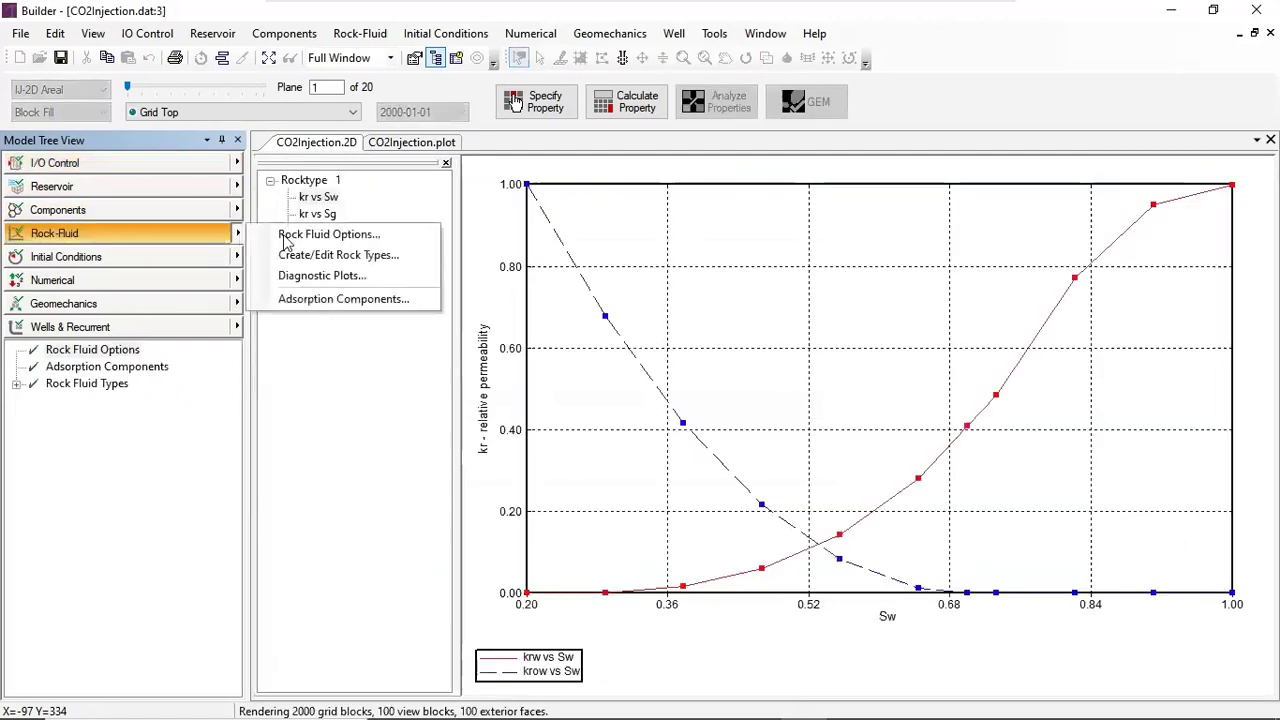
left_click(355, 243)
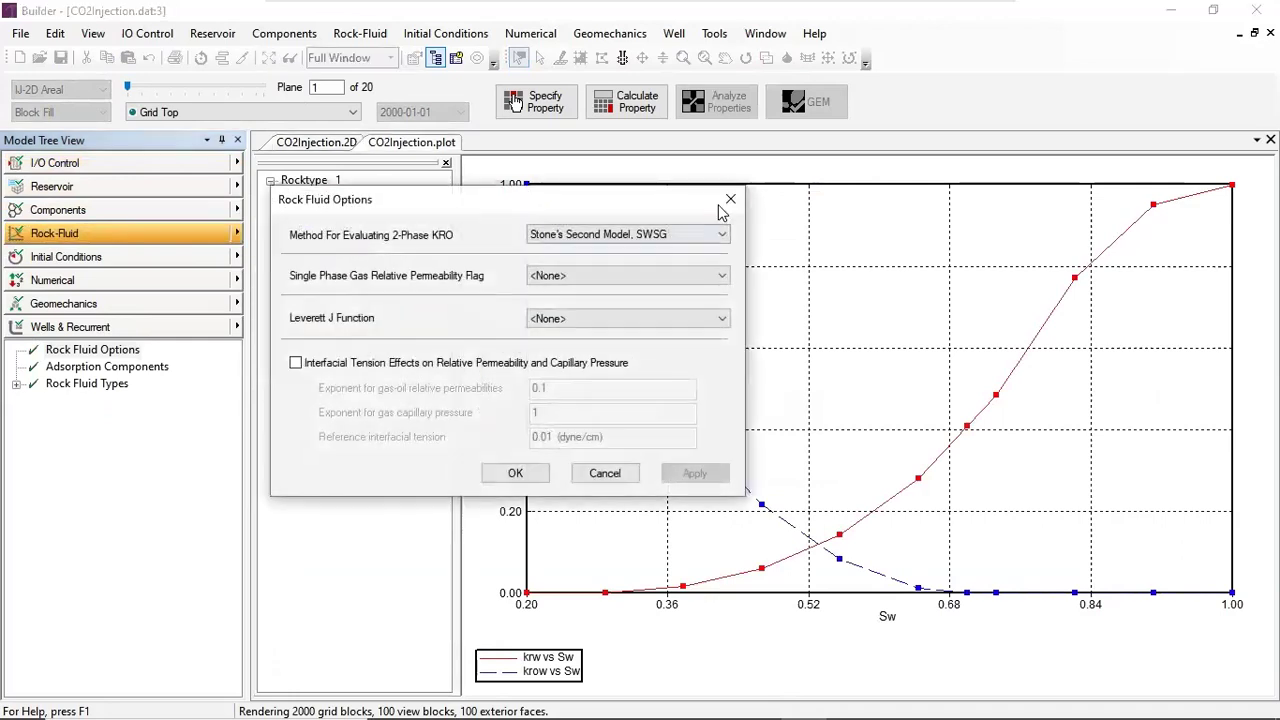
left_click(744, 184)
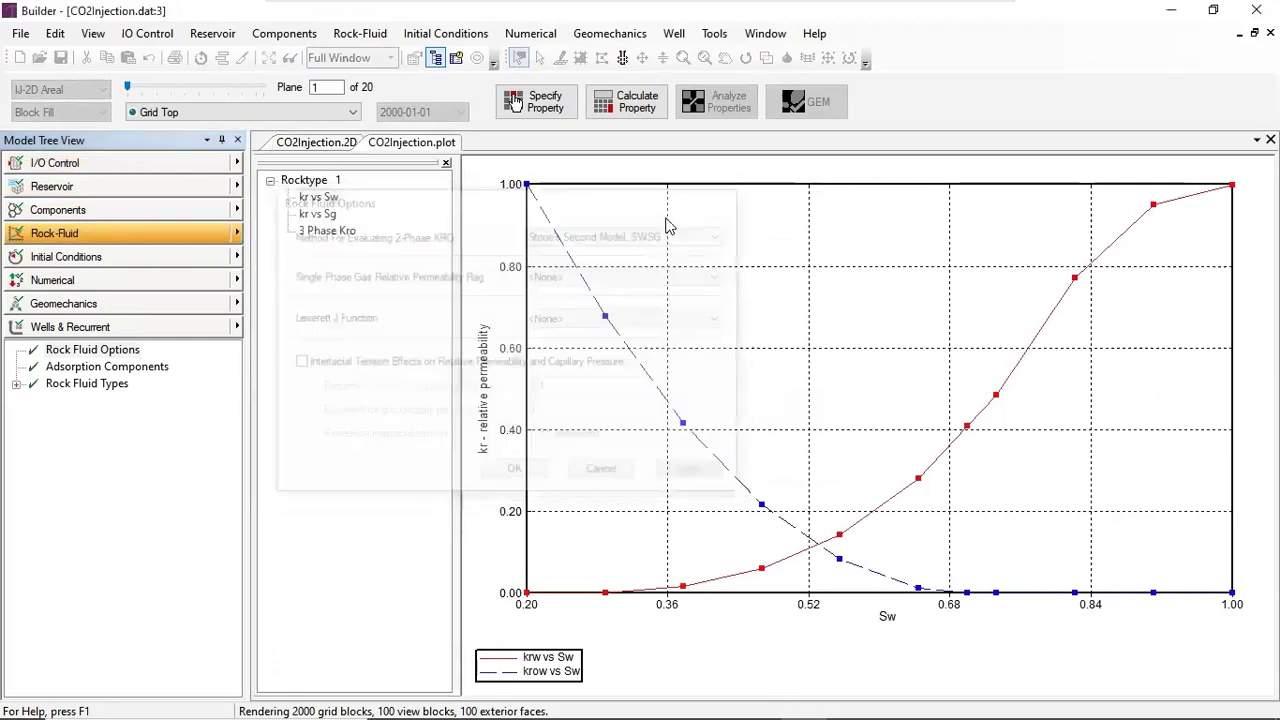
left_click(243, 240)
Review rock type 1's properties, relative permeability tables and Hysteresis Modelling options in the rock type editor.
left_click(322, 254)
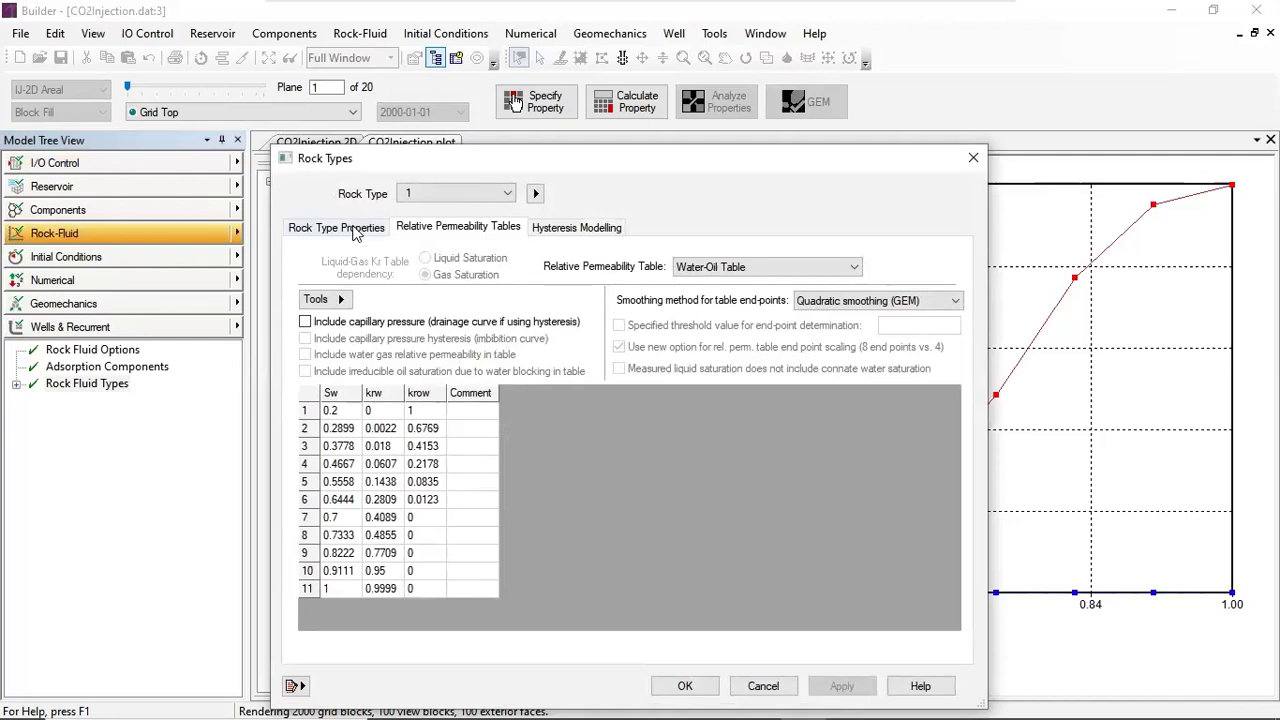
left_click(344, 236)
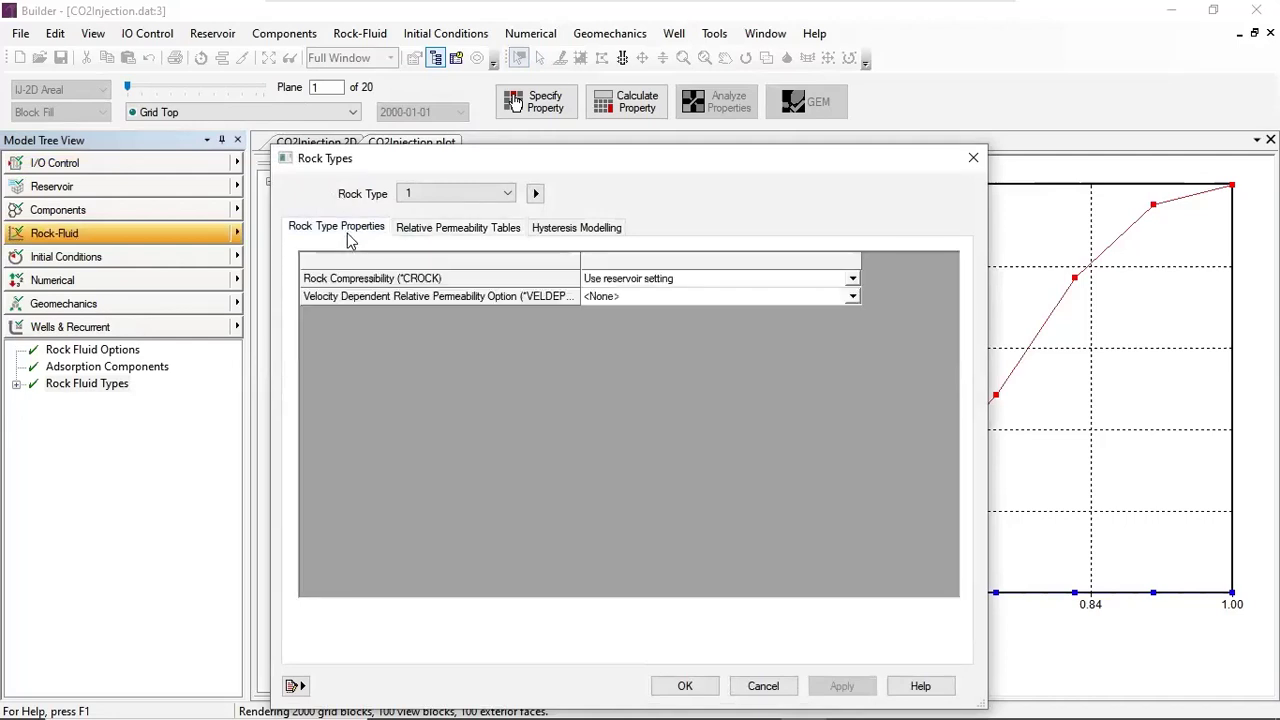
left_click(461, 234)
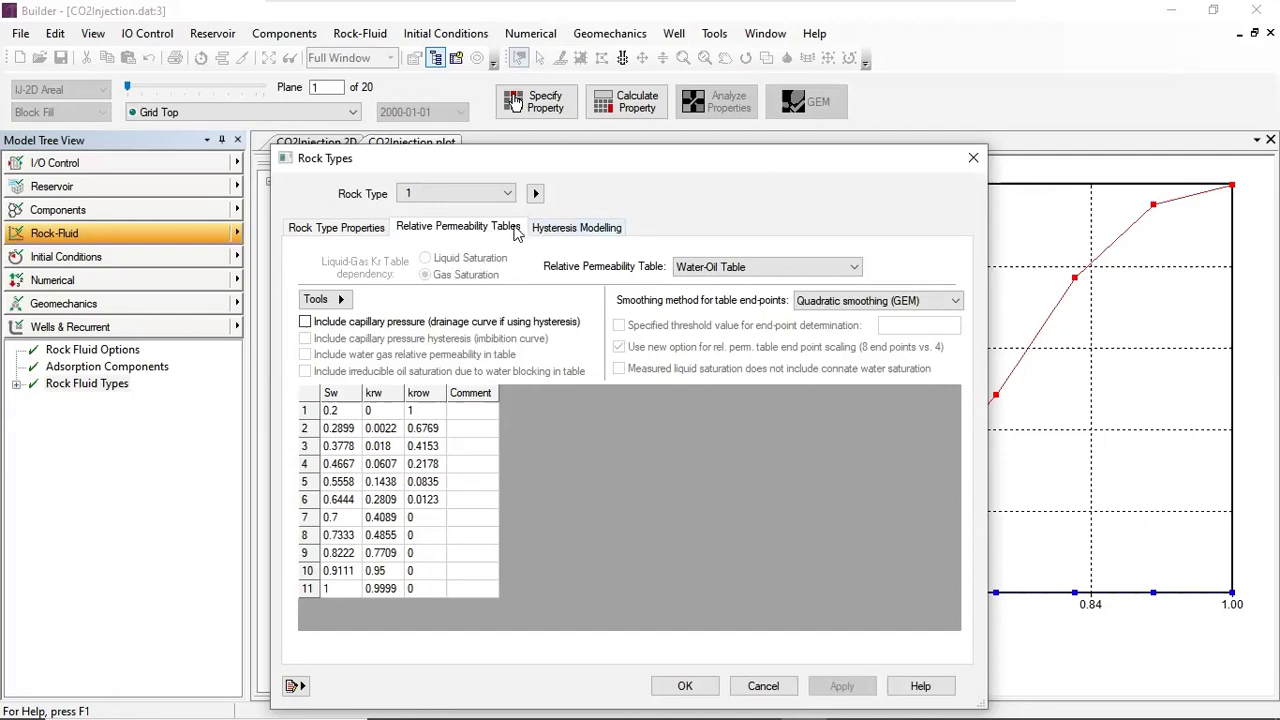
left_click(577, 230)
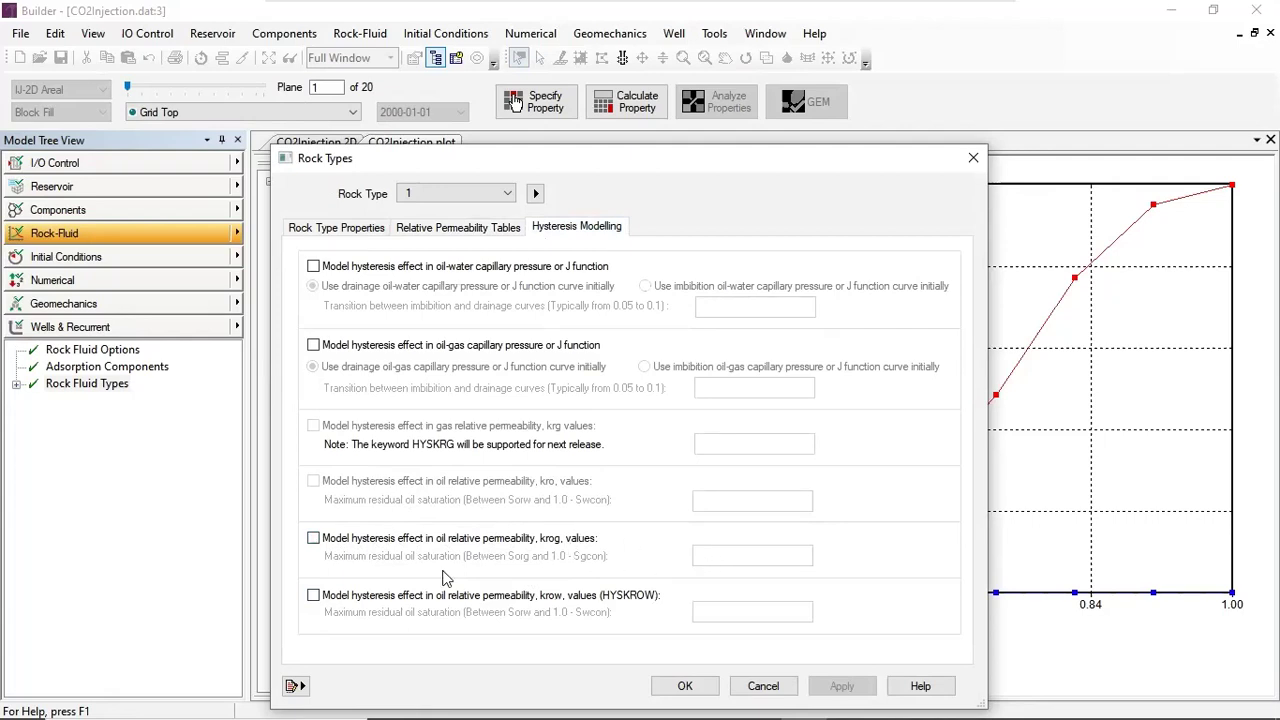
Leave krog hysteresis unchecked, close the Rock Types editor, and view the dataset's ROCKFLUID text.
left_click(313, 538)
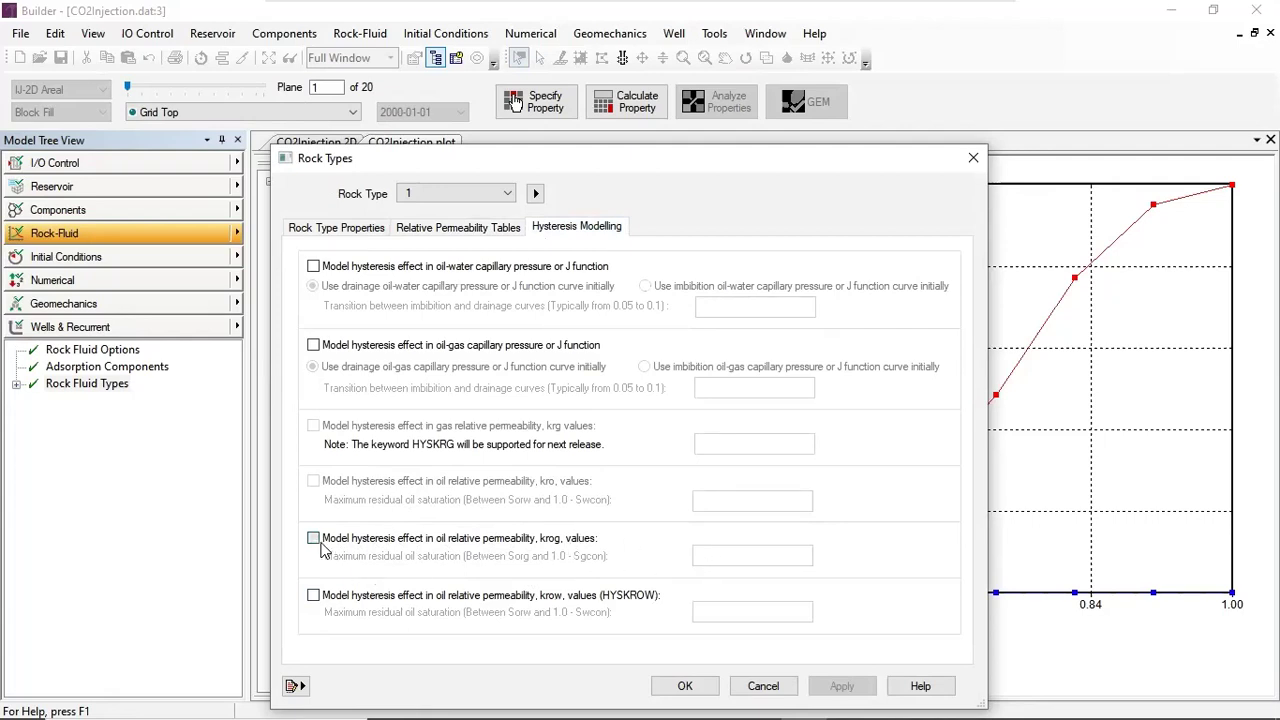
left_click(702, 553)
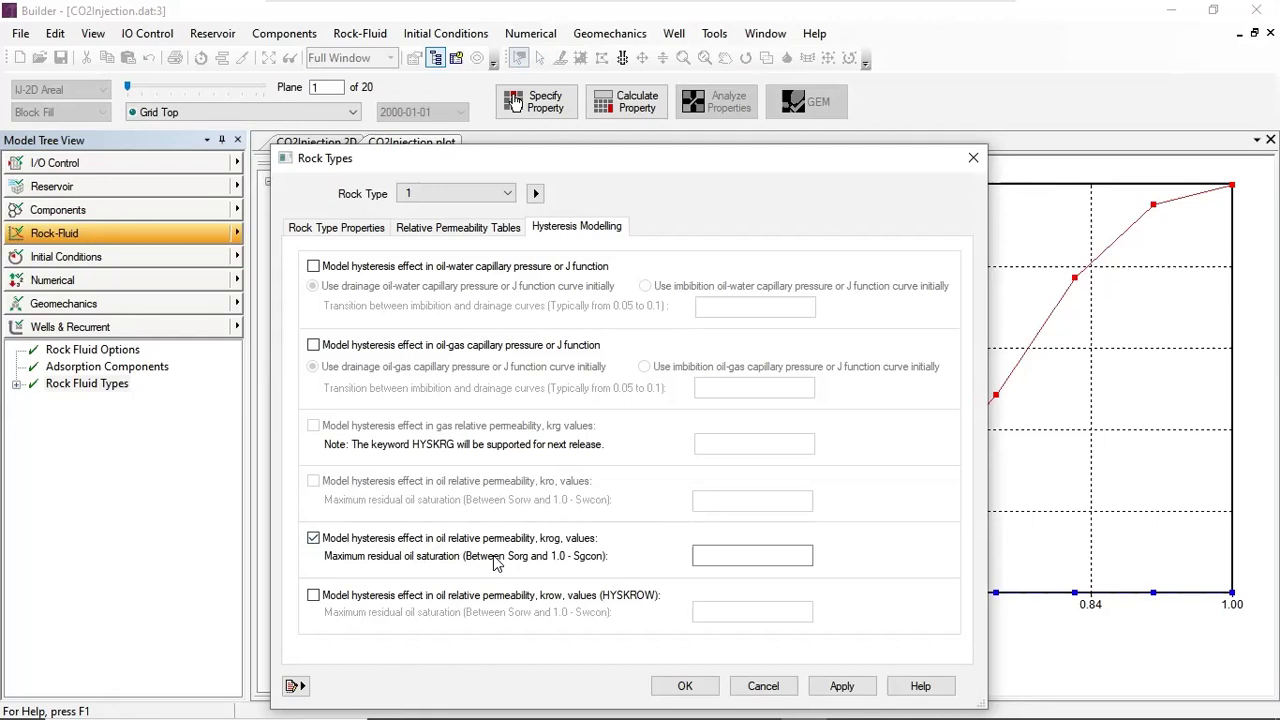
left_click(335, 546)
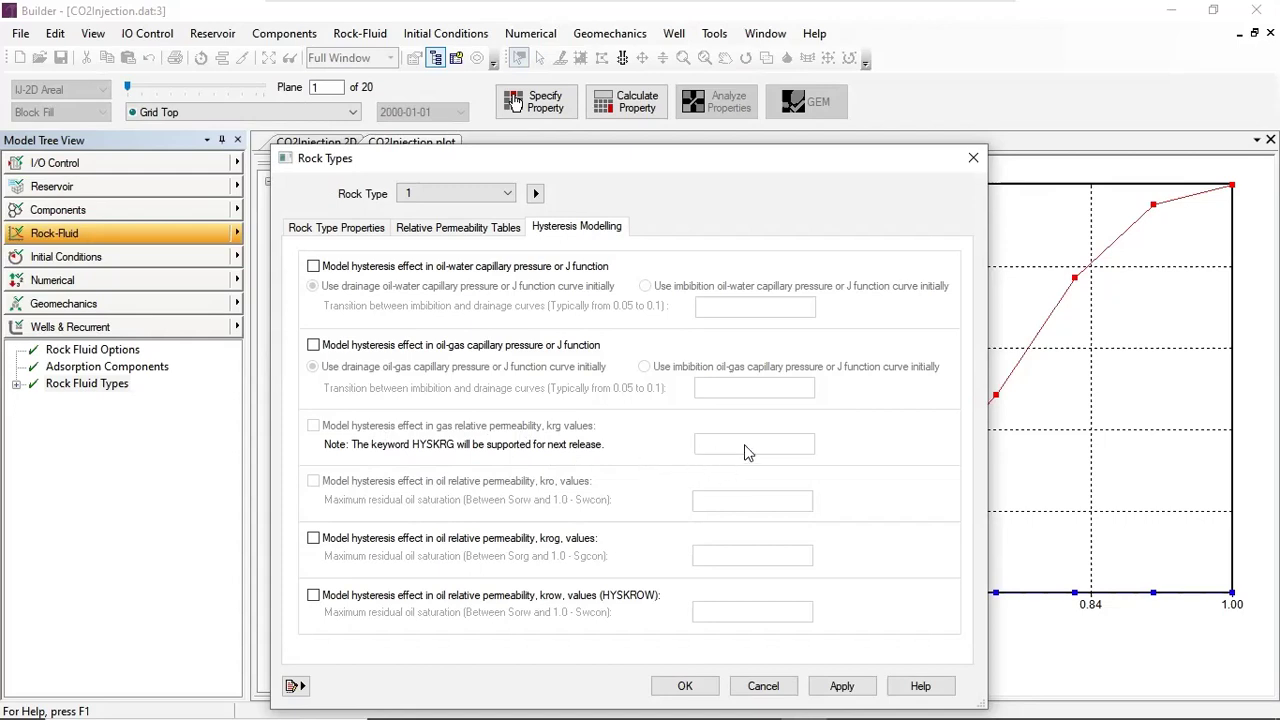
left_click(973, 158)
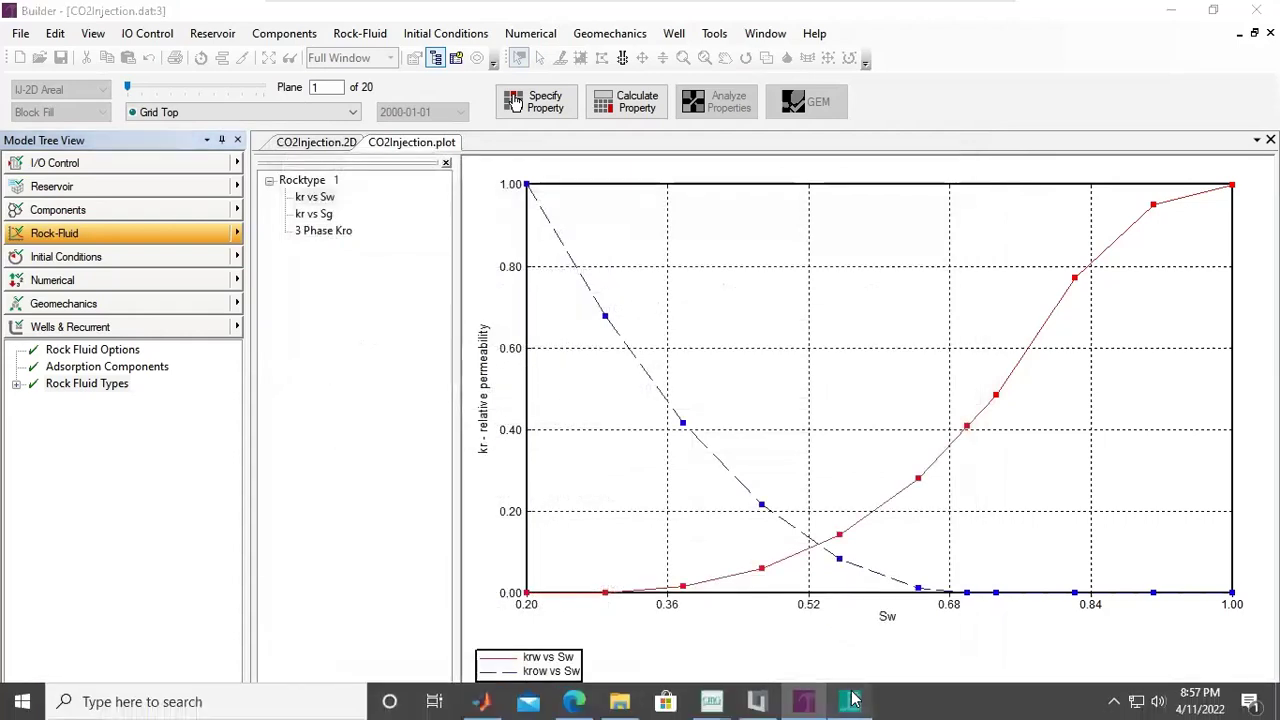
left_click(850, 701)
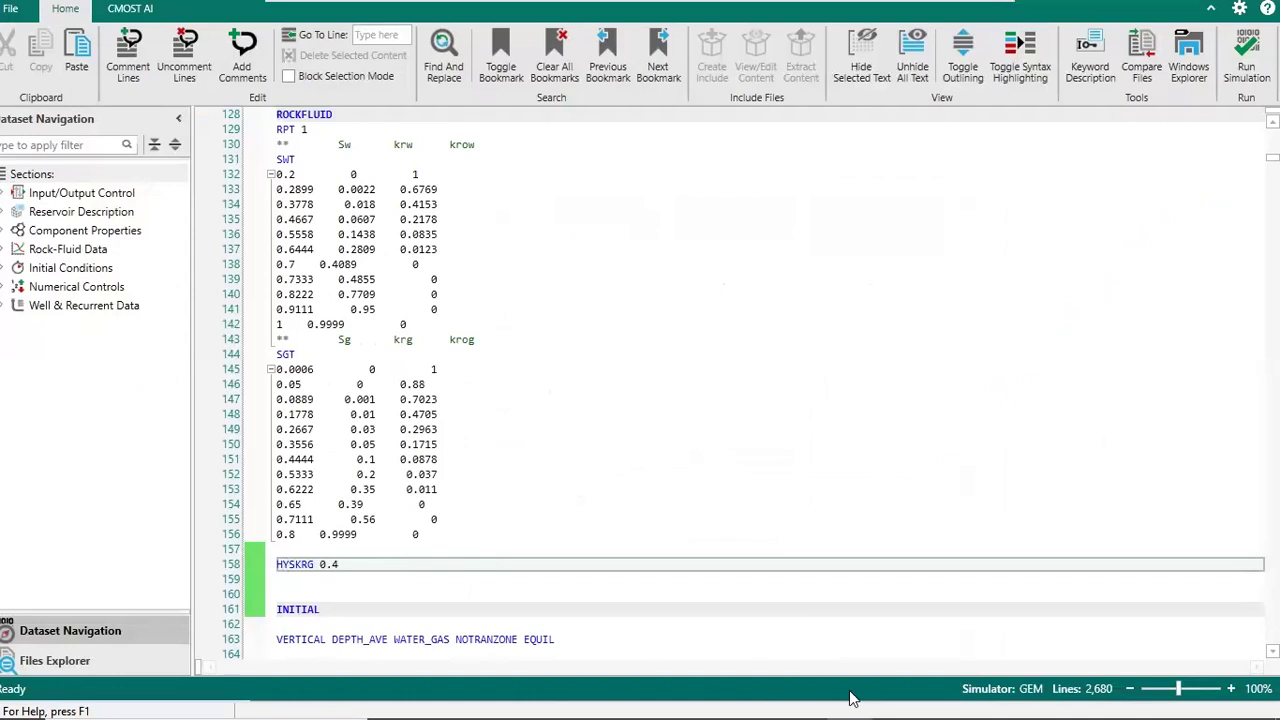
In CMG Results, open the IK 2D View dashboard comparing base and hysteresis gas saturation.
left_click(757, 702)
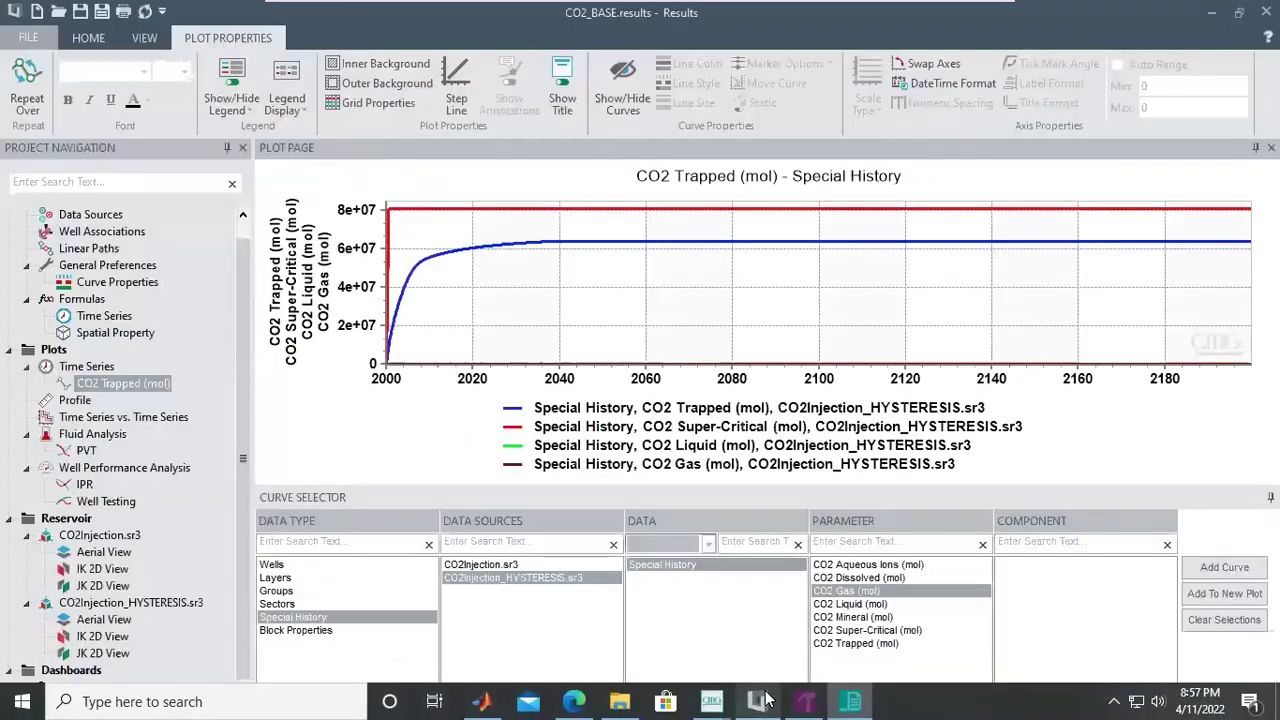
left_click(95, 687)
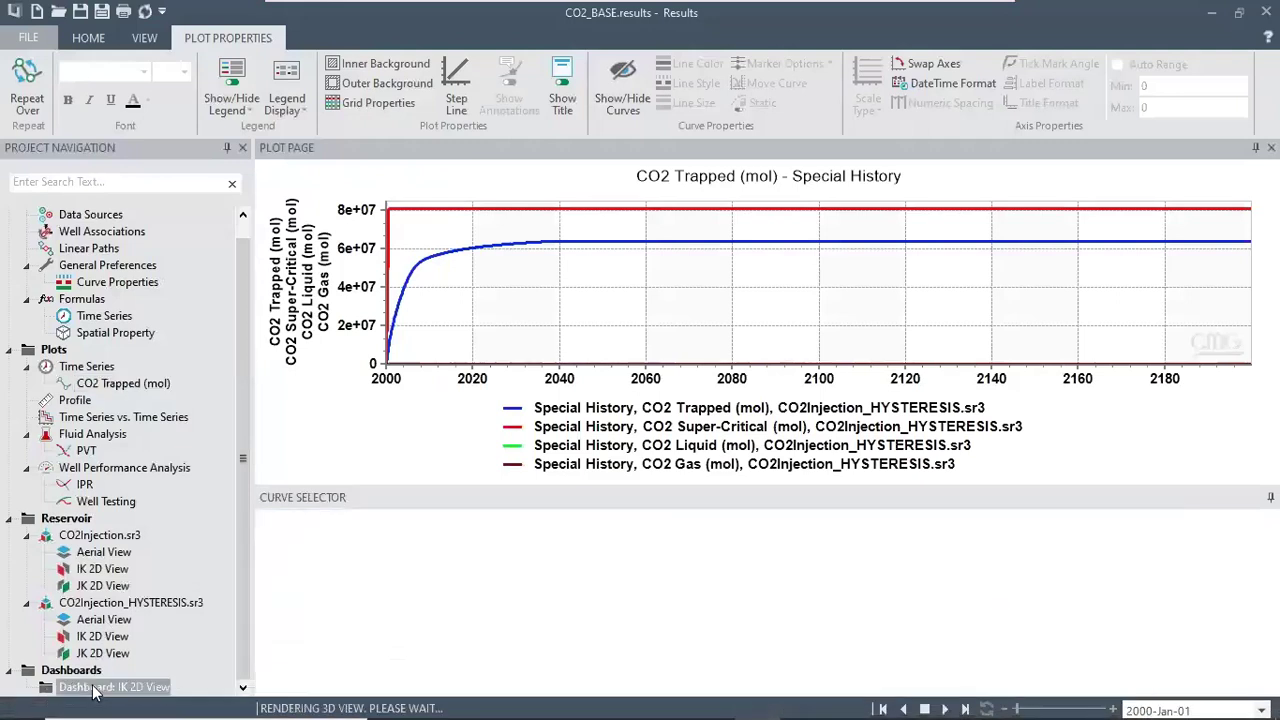